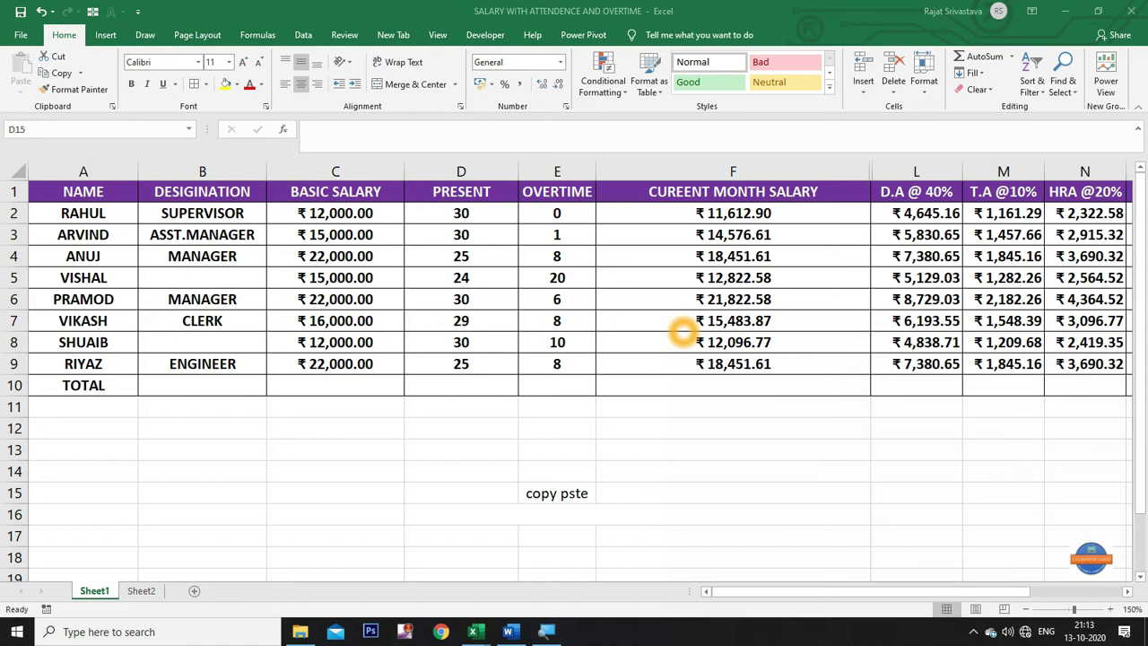
# Step: Copy the ENGINEER designation from B9 and paste it into B14
pyautogui.click(235, 366)
pyautogui.click(234, 364)
pyautogui.click(220, 372)
pyautogui.click(230, 375)
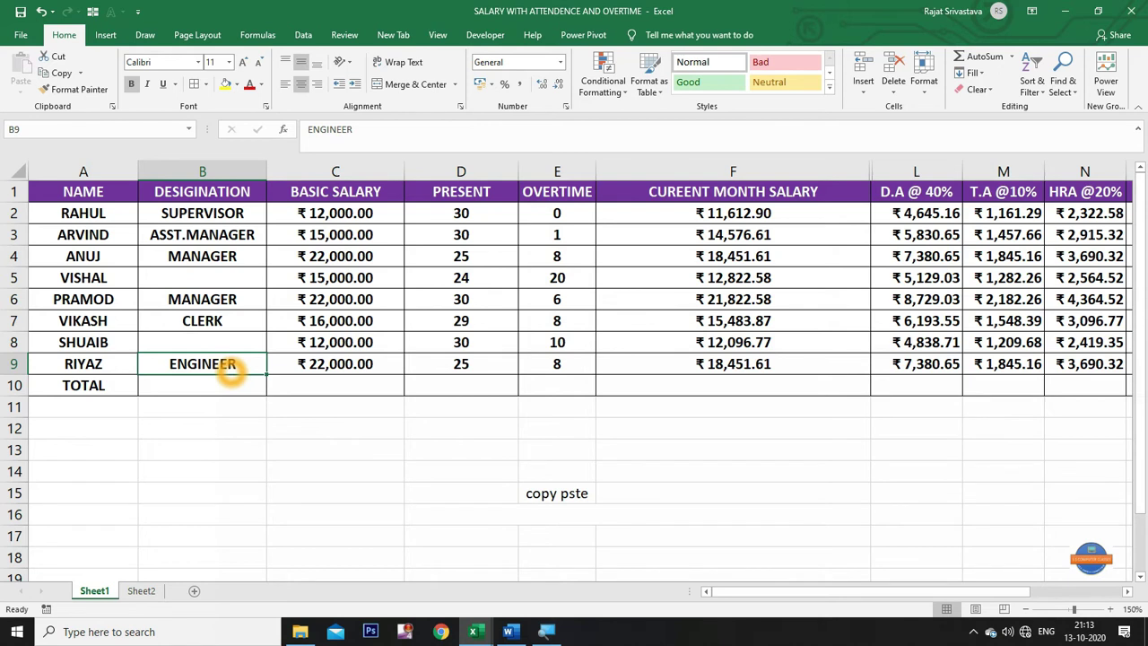
pyautogui.hotkey('ctrl', 'c')
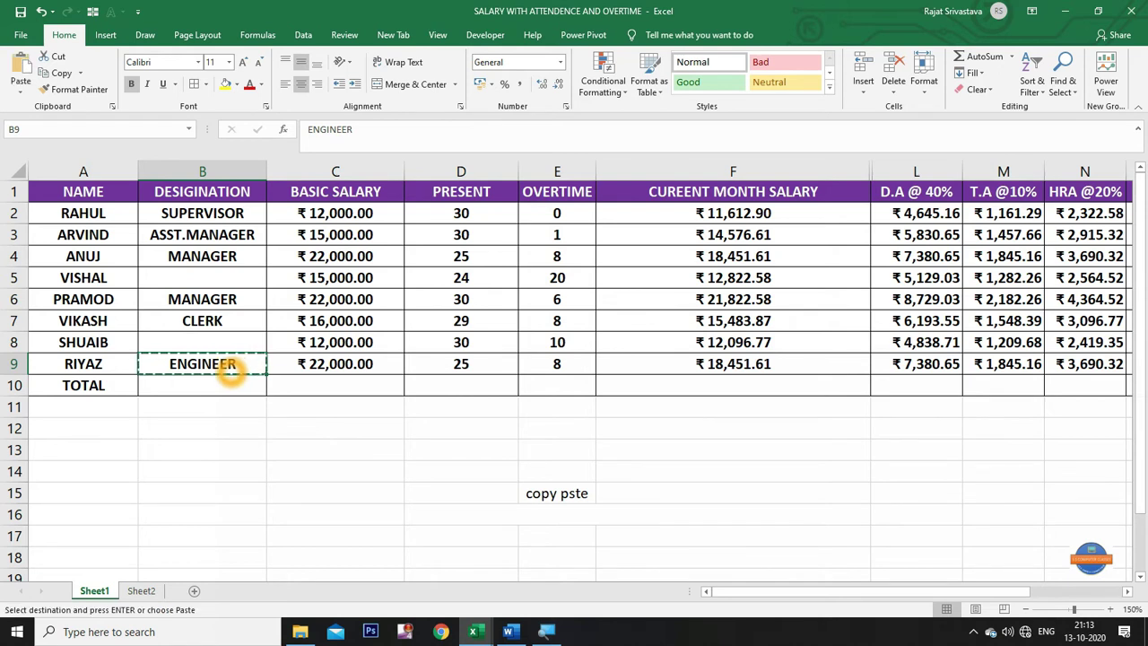
pyautogui.click(202, 428)
pyautogui.click(207, 476)
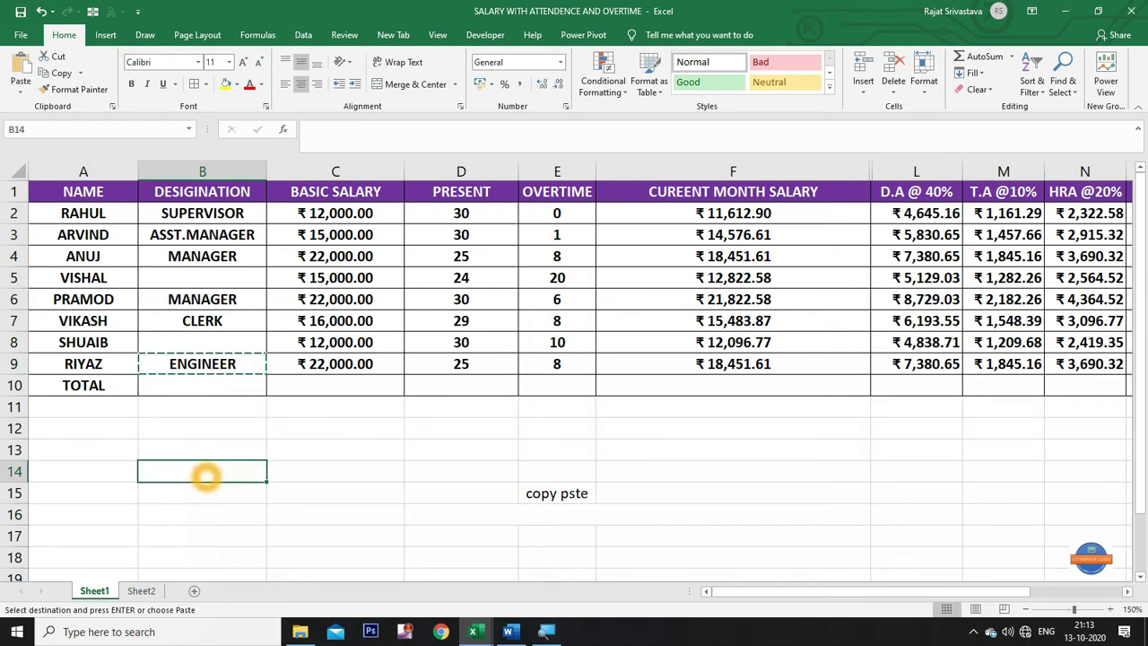
pyautogui.hotkey('ctrl', 'v')
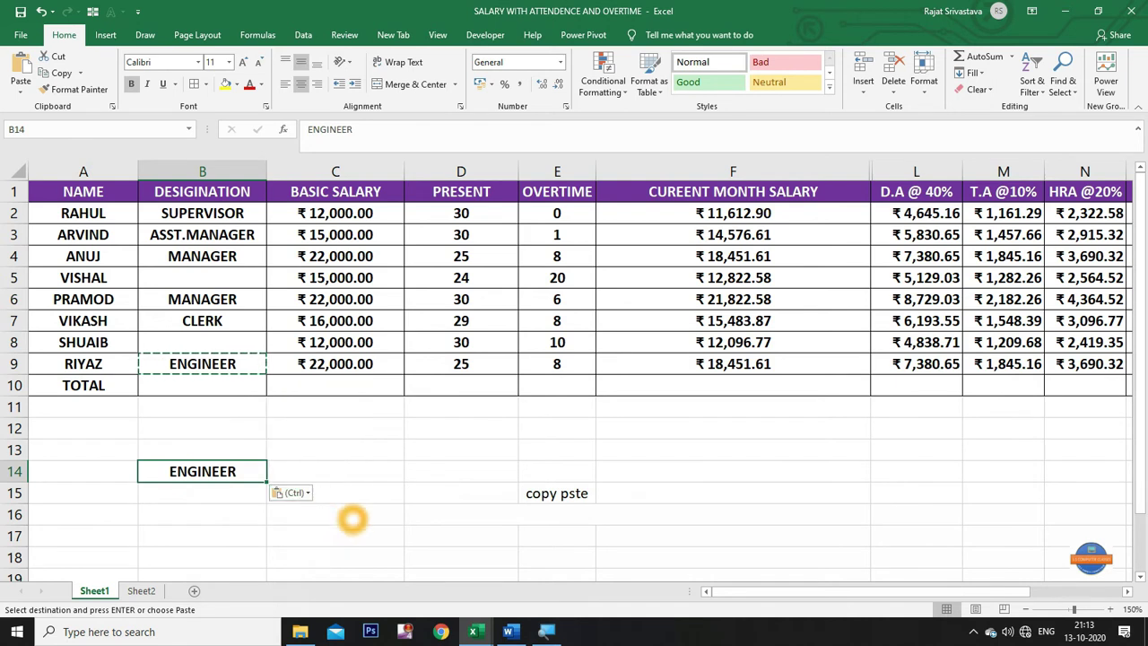
# Step: Dismiss the paste options and clear the copy marquee around B9
pyautogui.click(352, 519)
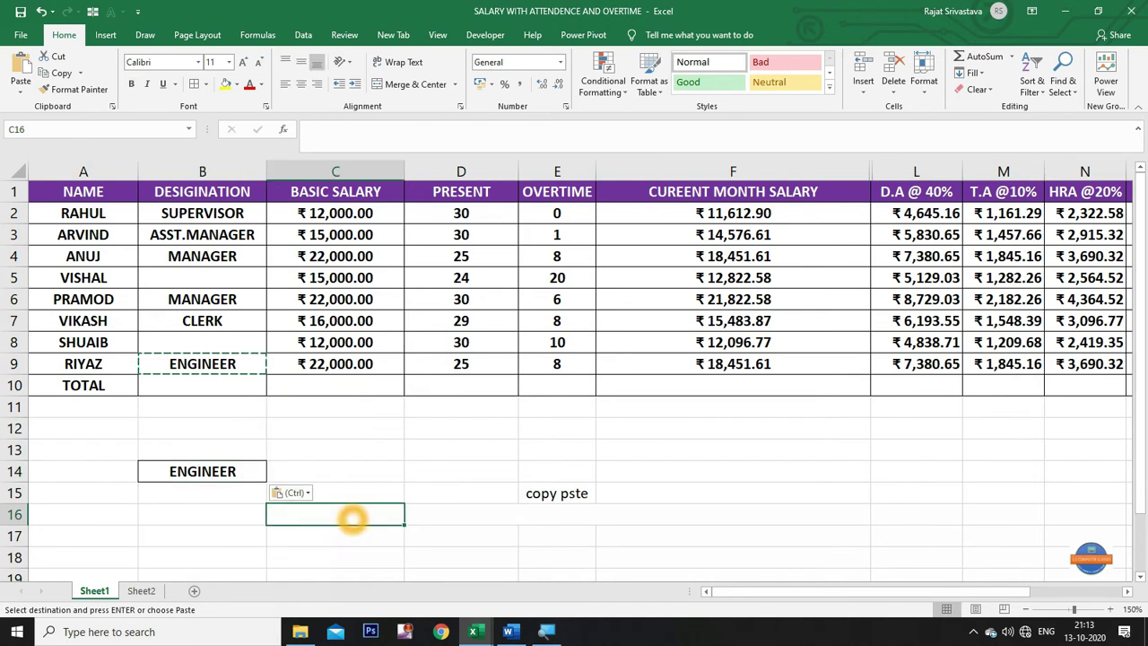
pyautogui.press('ctrl')
pyautogui.press('Escape')
pyautogui.click(402, 552)
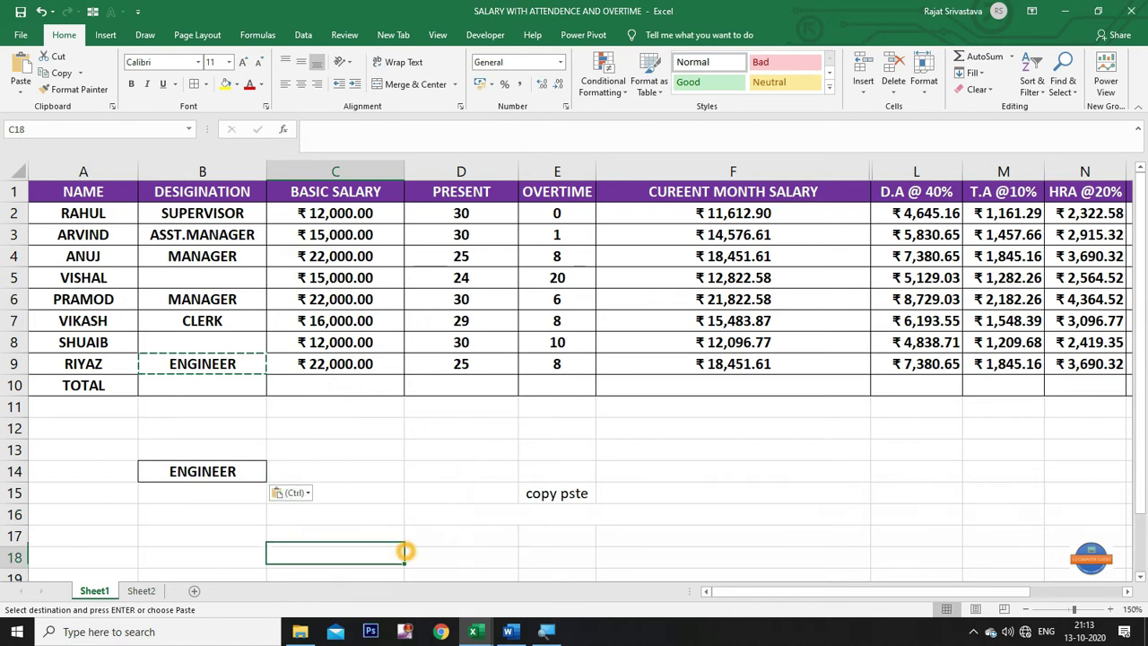
pyautogui.press('Escape')
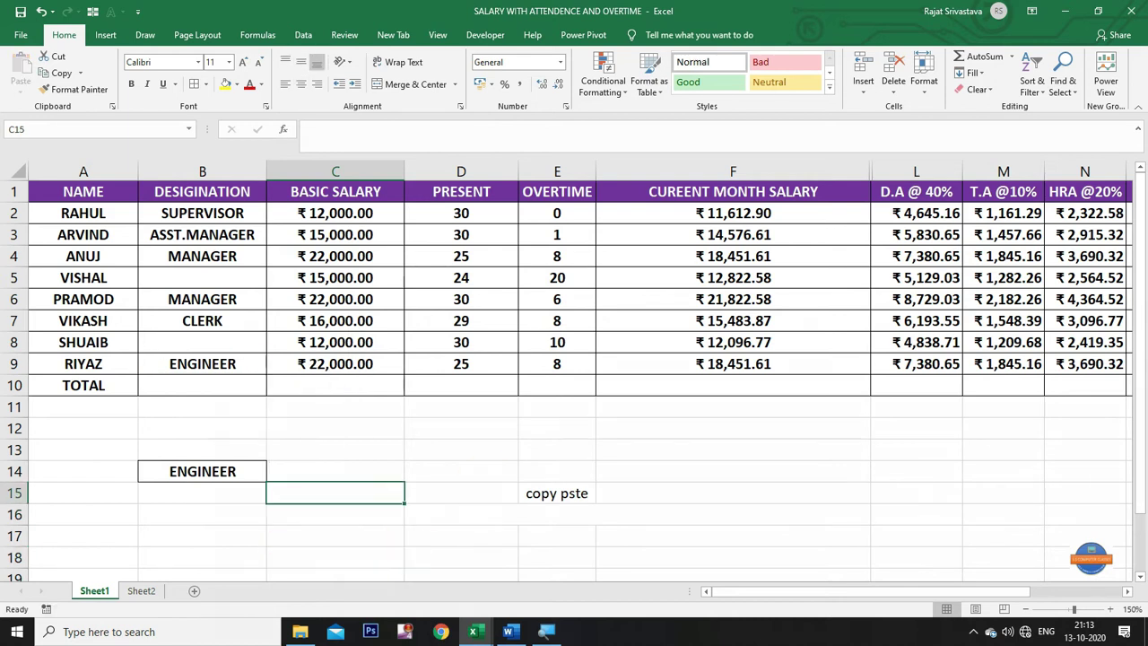
pyautogui.click(222, 278)
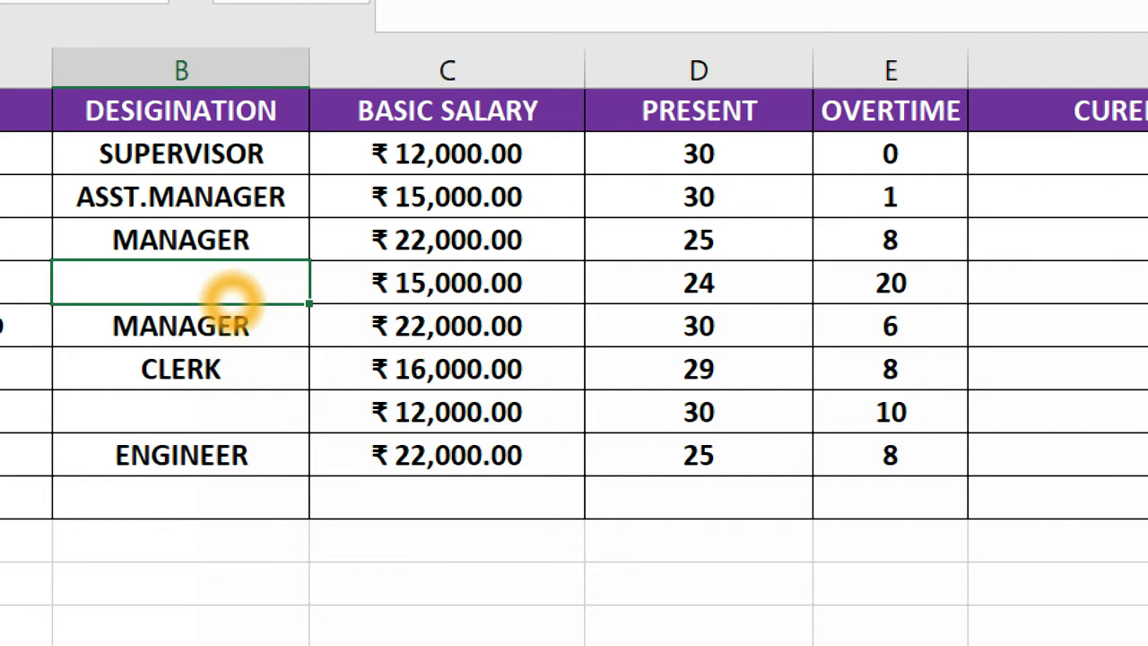
# Step: Fill VISHAL's blank designation in B5 with MANAGER from B4 using Ctrl+D
pyautogui.hotkey('ctrl', 'd')
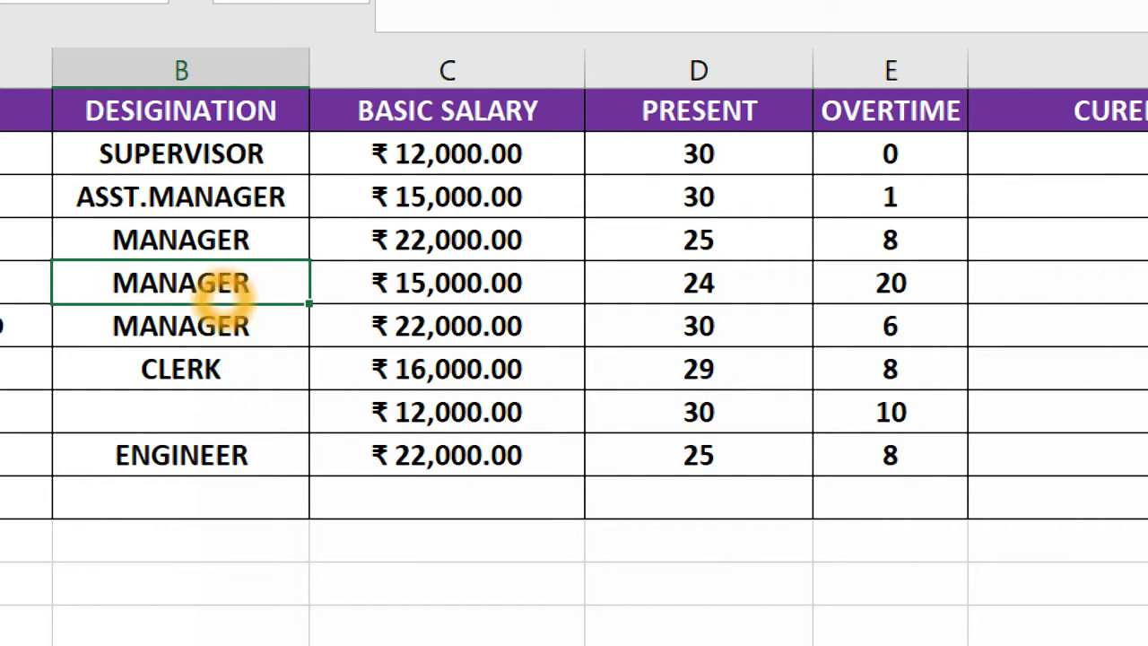
pyautogui.click(215, 421)
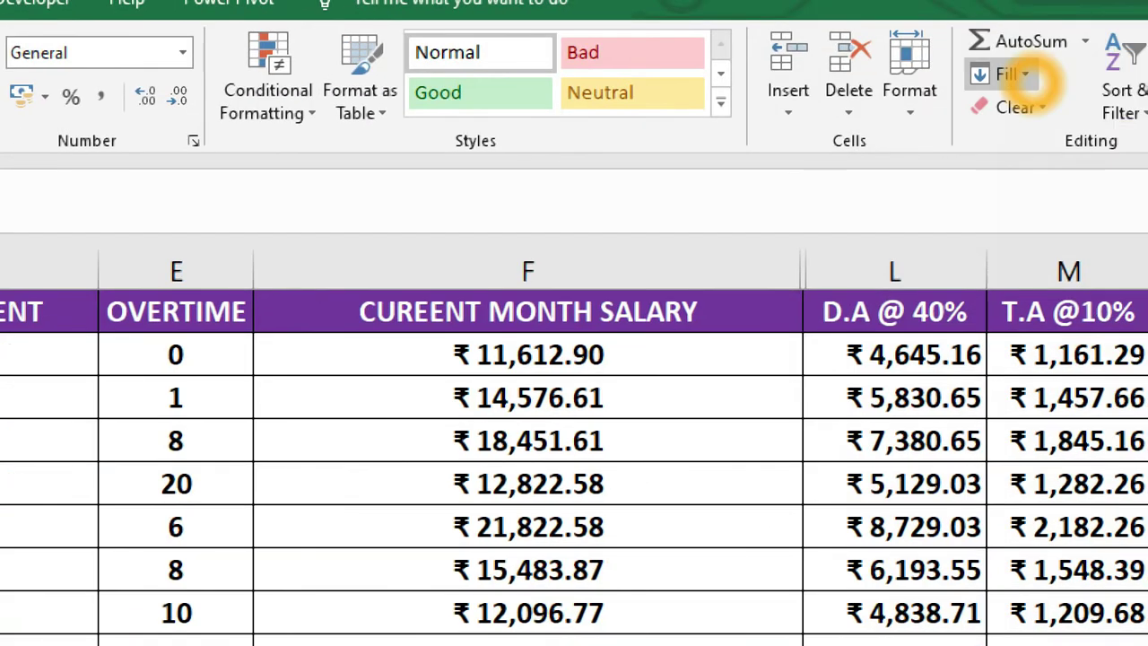
pyautogui.click(1031, 77)
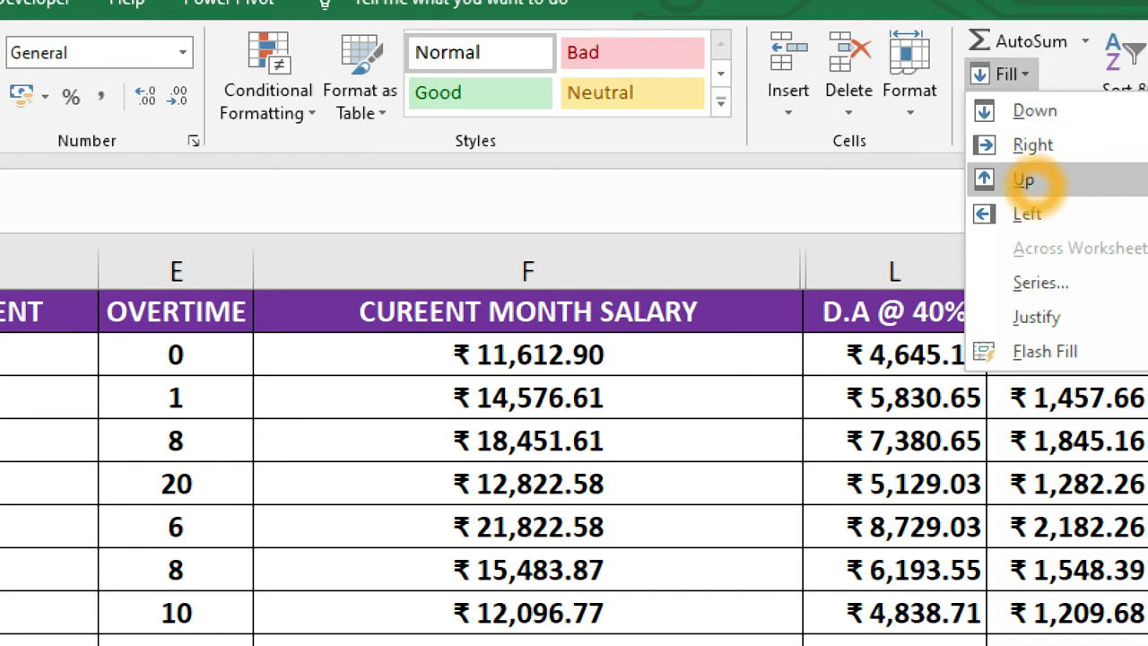
# Step: Apply Fill Up to B8 to bring ENGINEER from the row below
pyautogui.click(1040, 182)
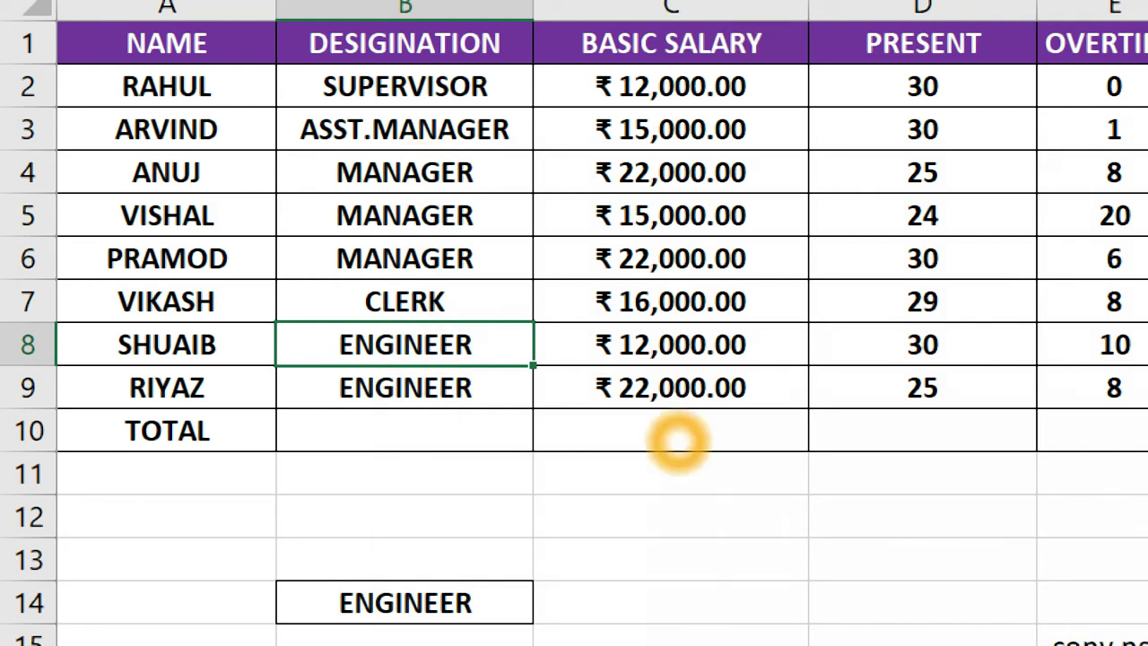
# Step: Enter =SUM(C2:C9) in C10 to total basic salaries as ₹1,36,000.00
pyautogui.click(677, 441)
pyautogui.write('=s')
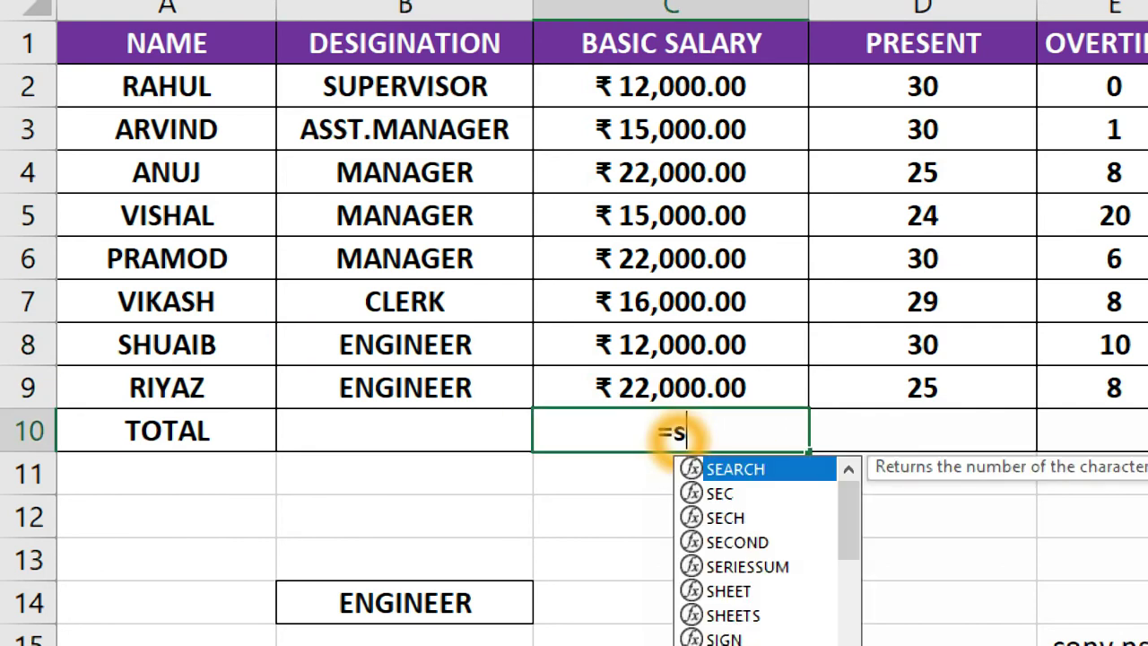
pyautogui.write('um(')
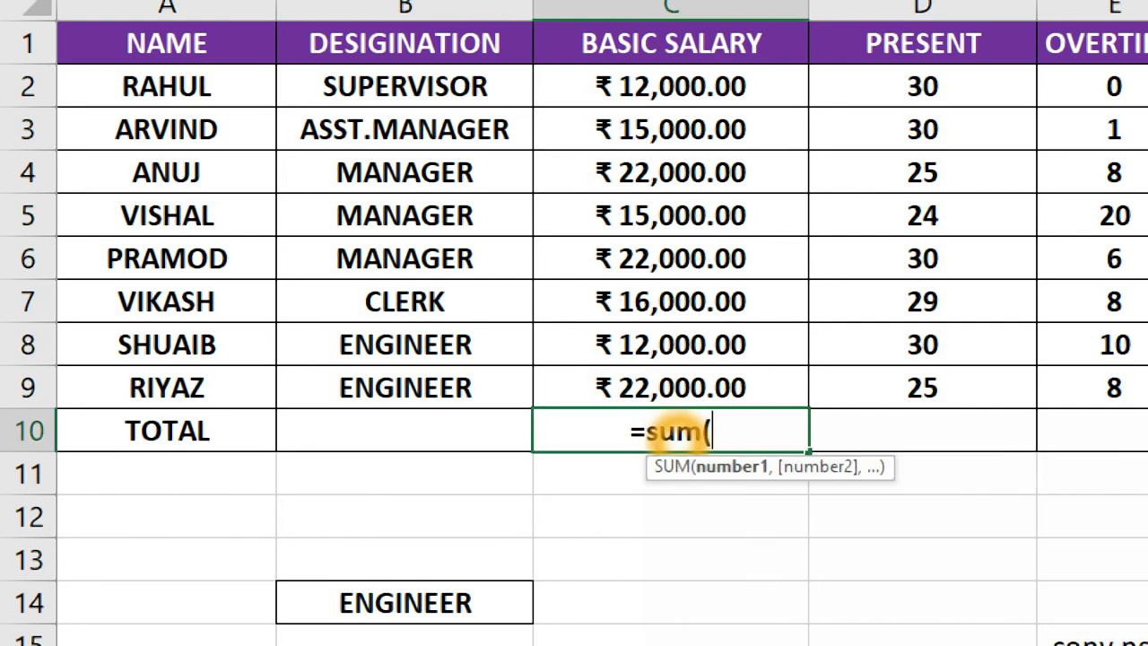
pyautogui.moveTo(661, 95); pyautogui.dragTo(680, 384)
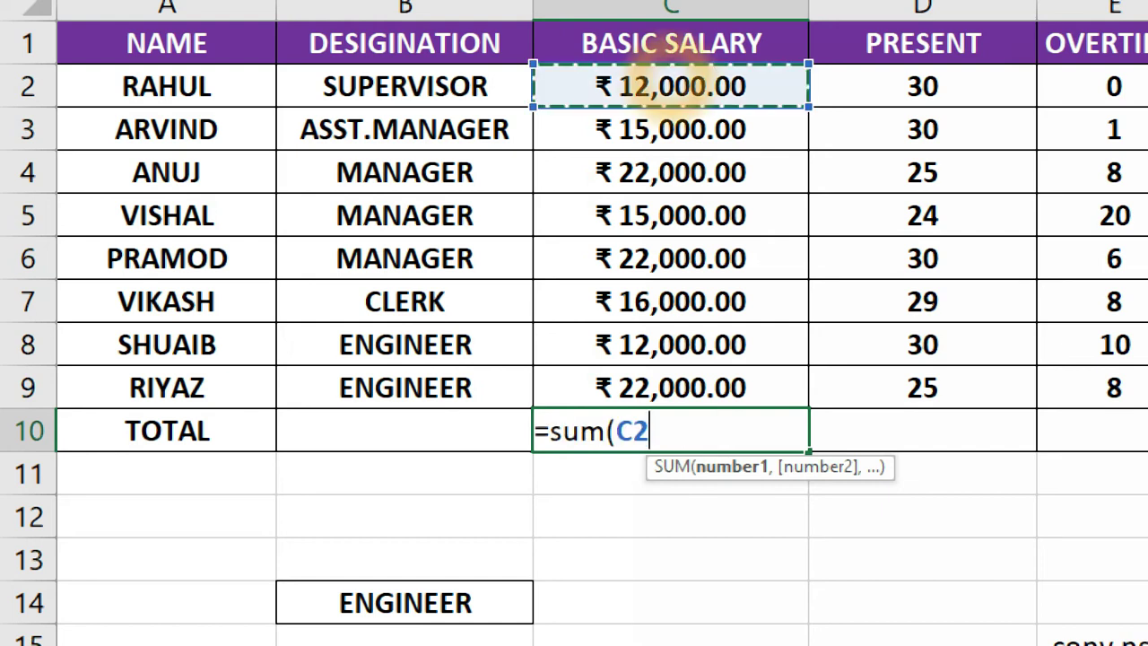
pyautogui.write(')')
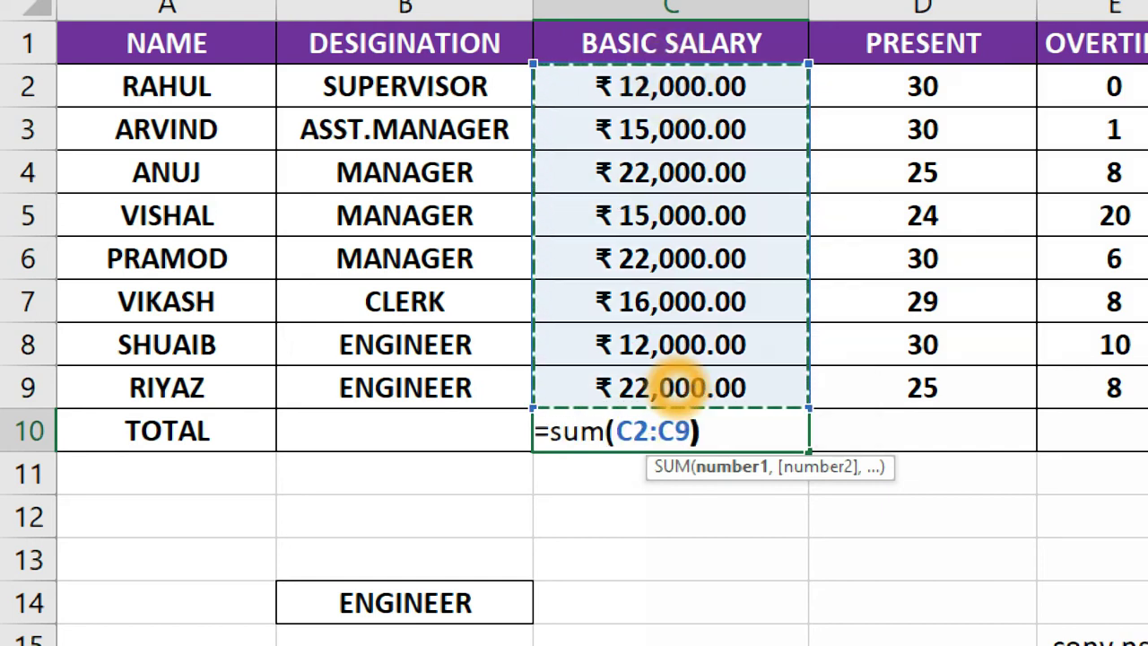
pyautogui.press('Return')
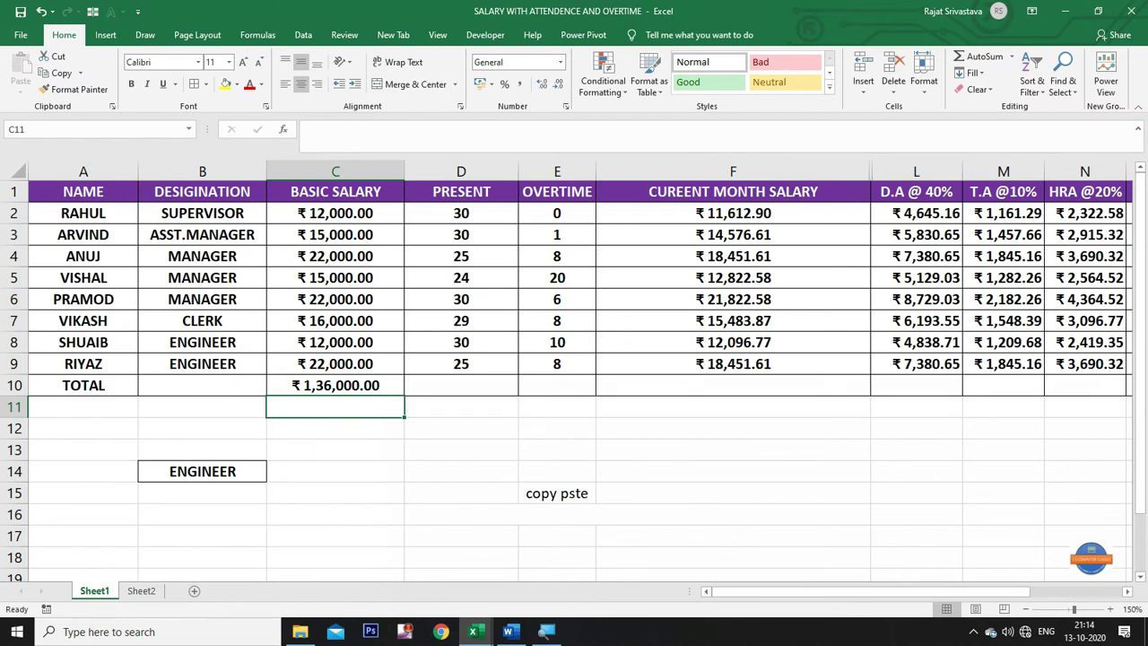
pyautogui.click(354, 450)
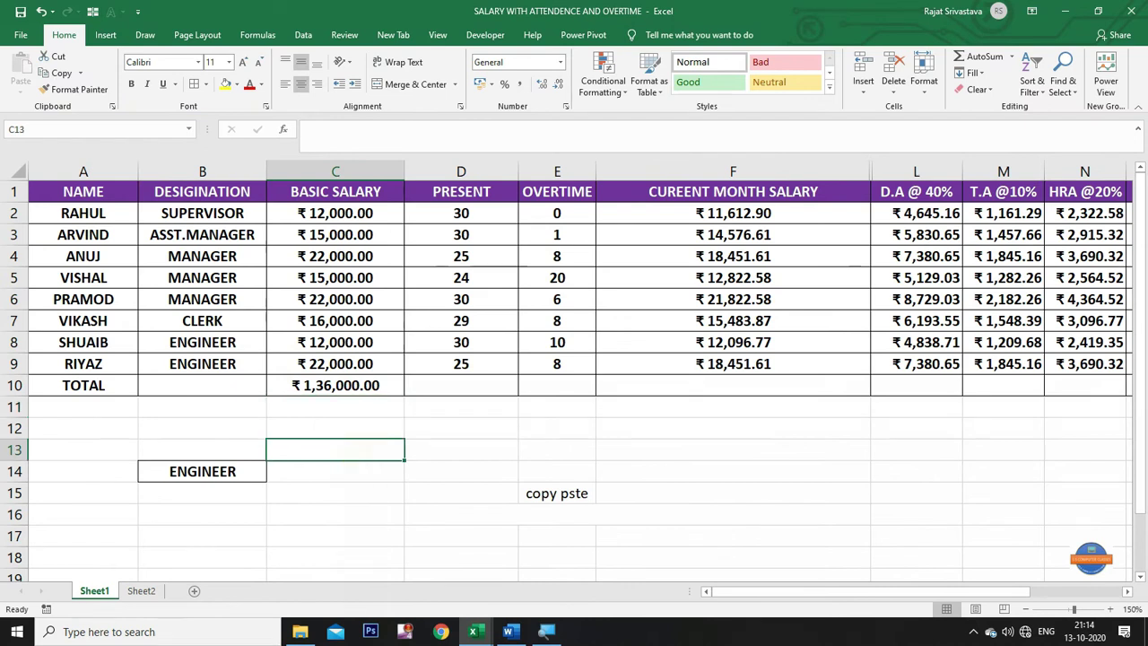
pyautogui.click(348, 388)
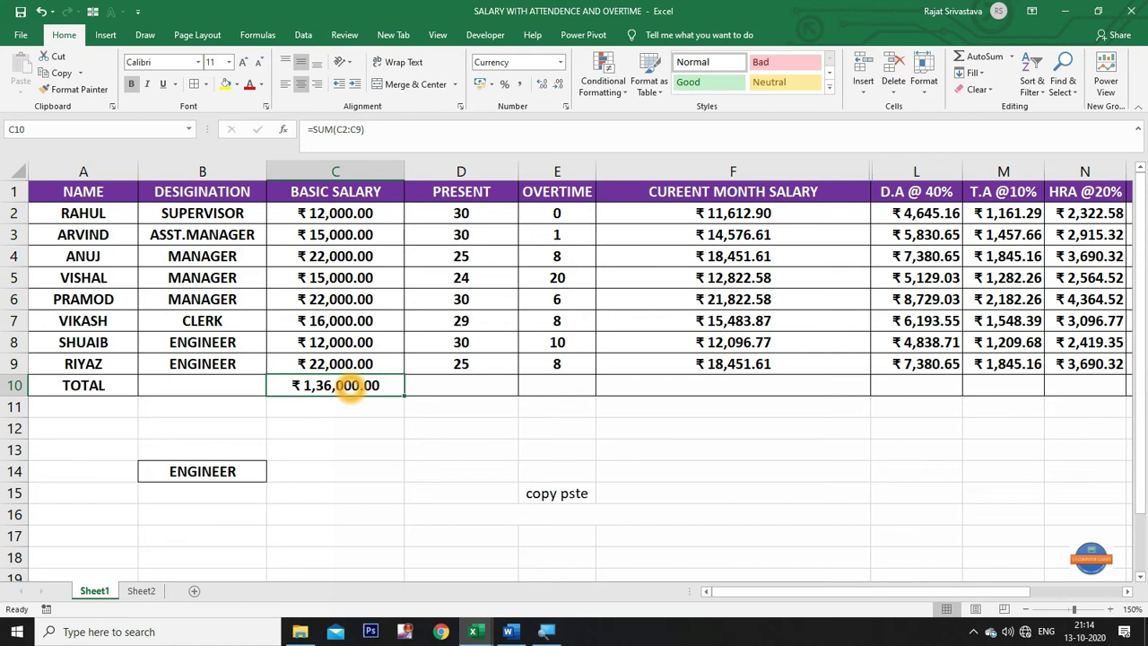
pyautogui.click(381, 426)
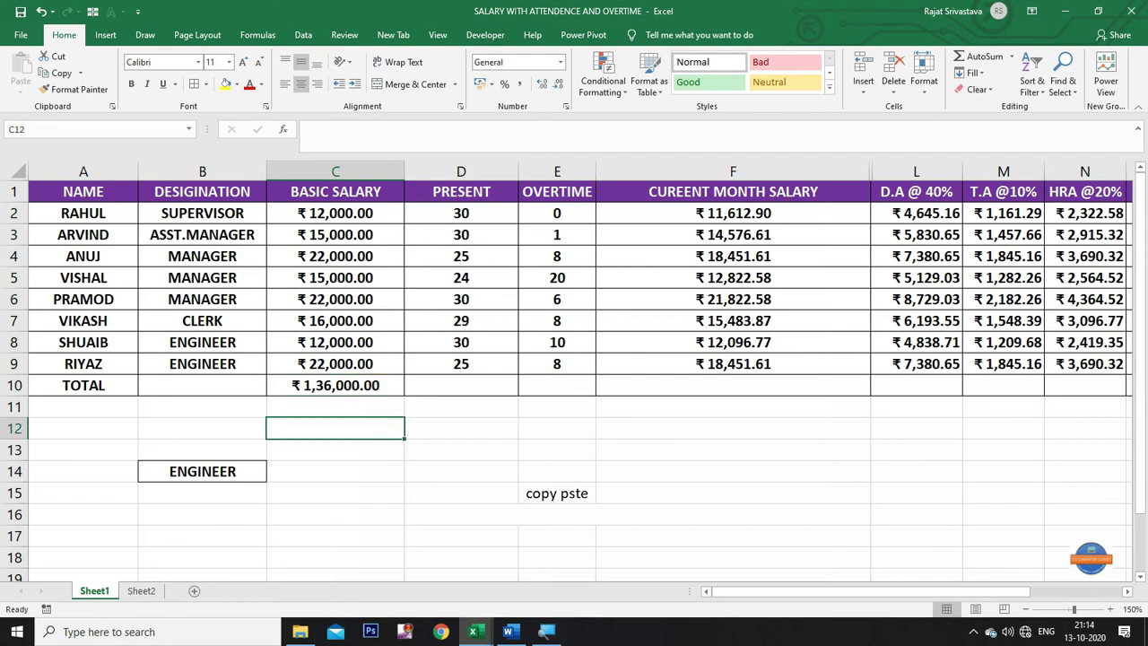
# Step: Fill the C10 SUM formula right across row 10, e.g. current month salary ₹1,25,318.55
pyautogui.moveTo(336, 388); pyautogui.dragTo(1042, 387)
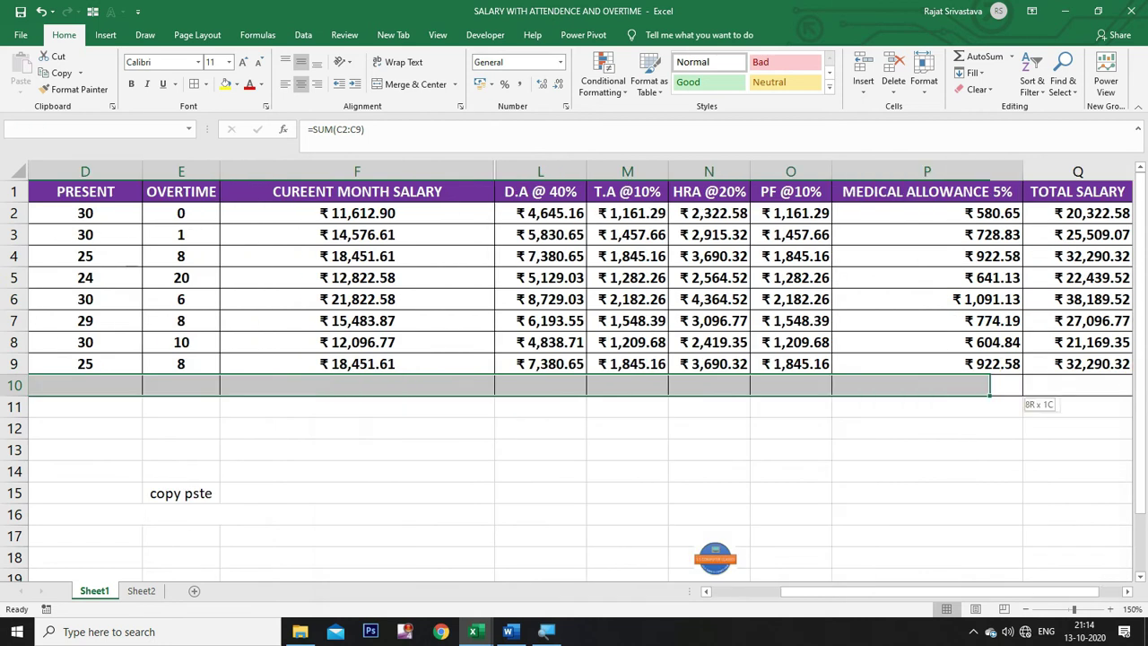
pyautogui.moveTo(1041, 394); pyautogui.dragTo(1041, 394)
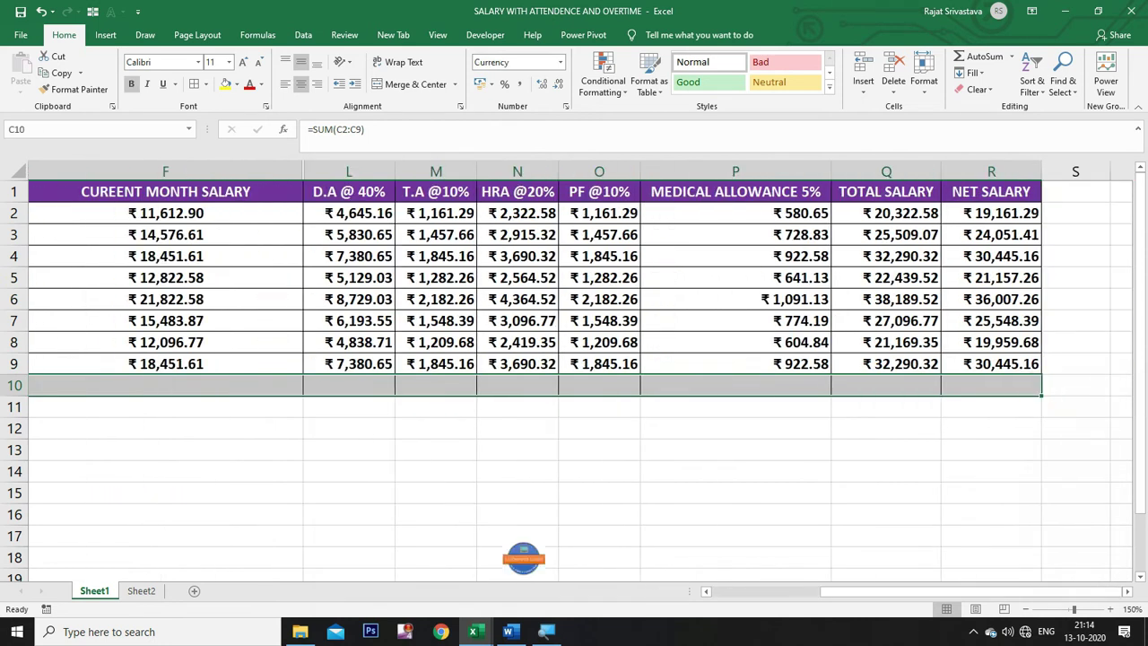
pyautogui.moveTo(871, 594); pyautogui.dragTo(786, 595)
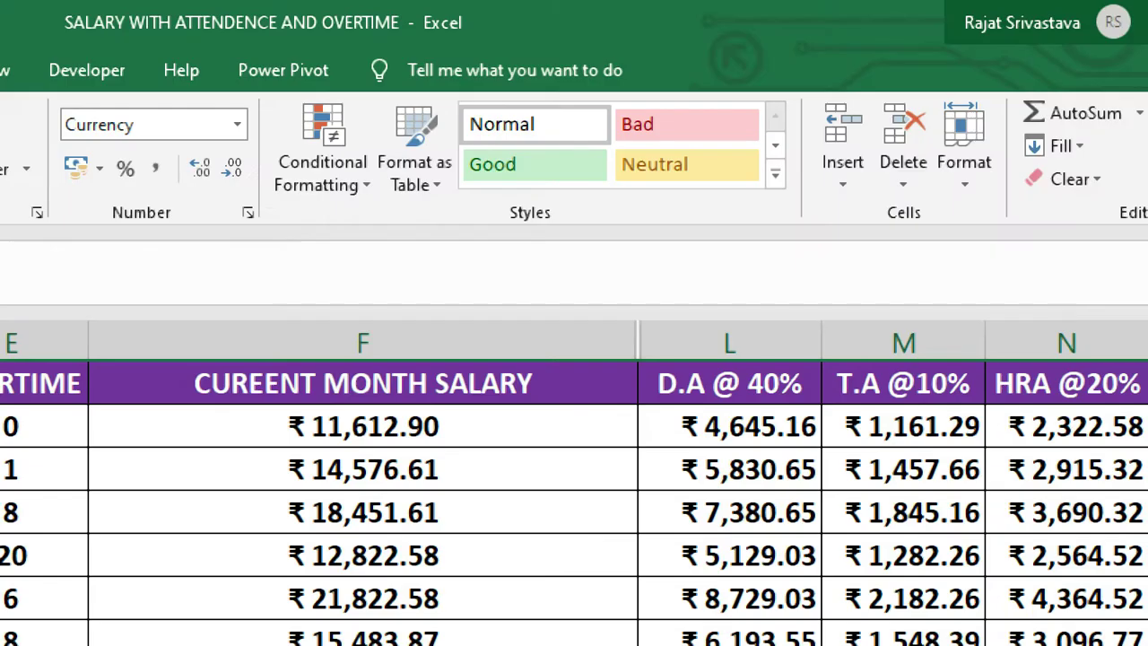
pyautogui.click(1071, 145)
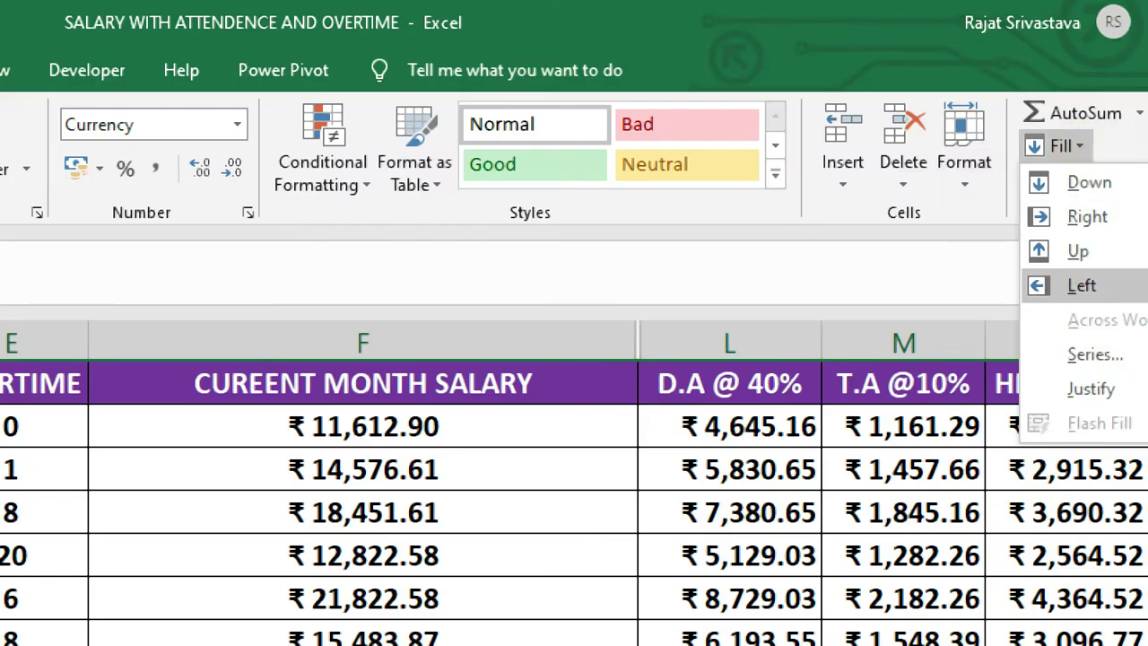
pyautogui.click(1086, 217)
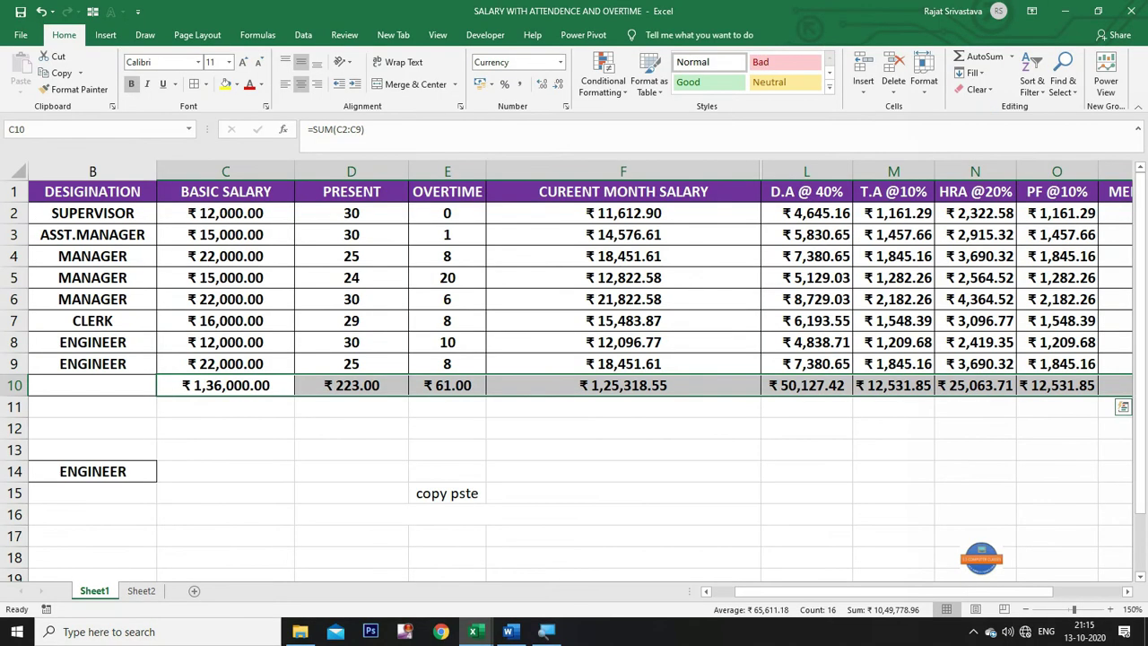
pyautogui.click(523, 454)
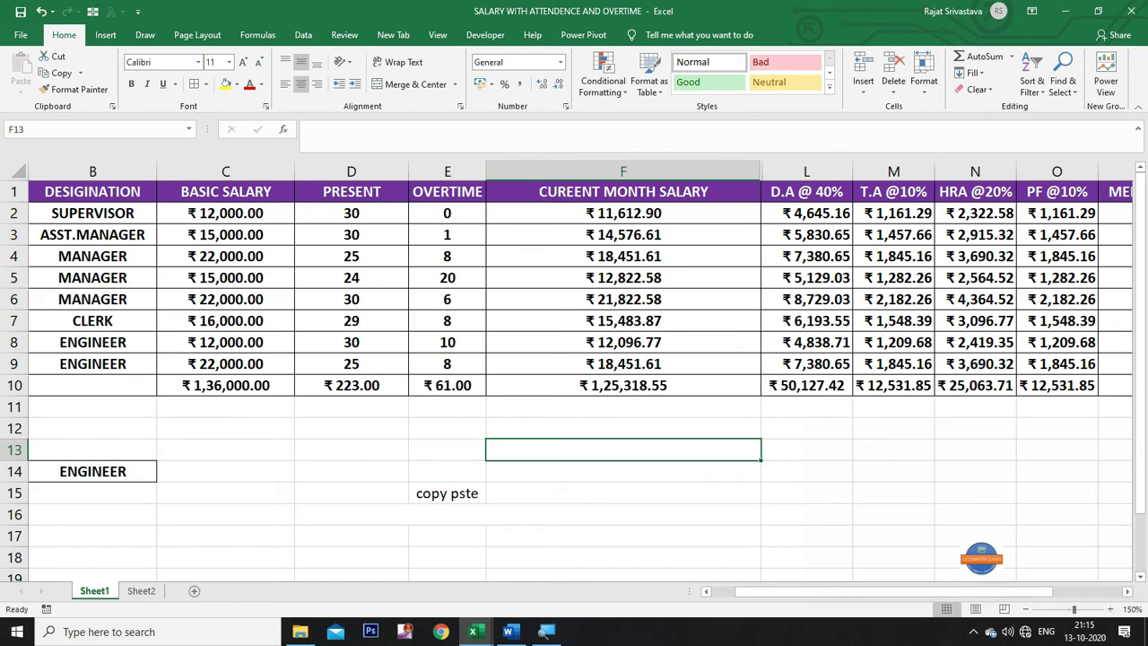
# Step: Delete the PRESENT and OVERTIME totals in D10:E10
pyautogui.moveTo(354, 386); pyautogui.dragTo(484, 392)
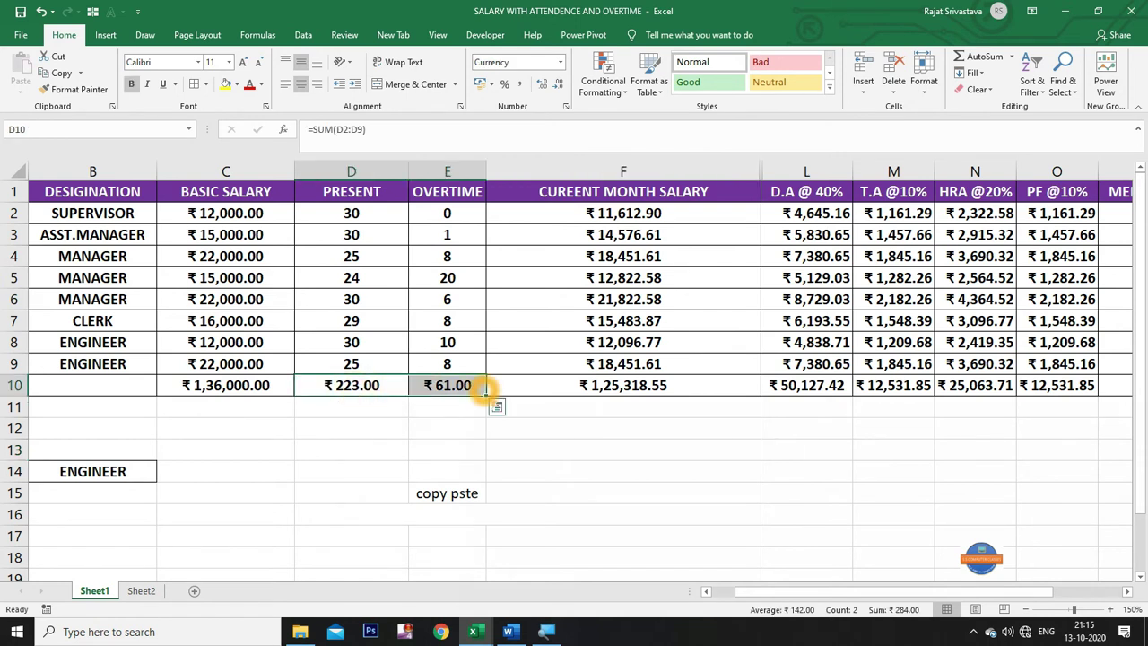
pyautogui.press('Delete')
pyautogui.click(524, 450)
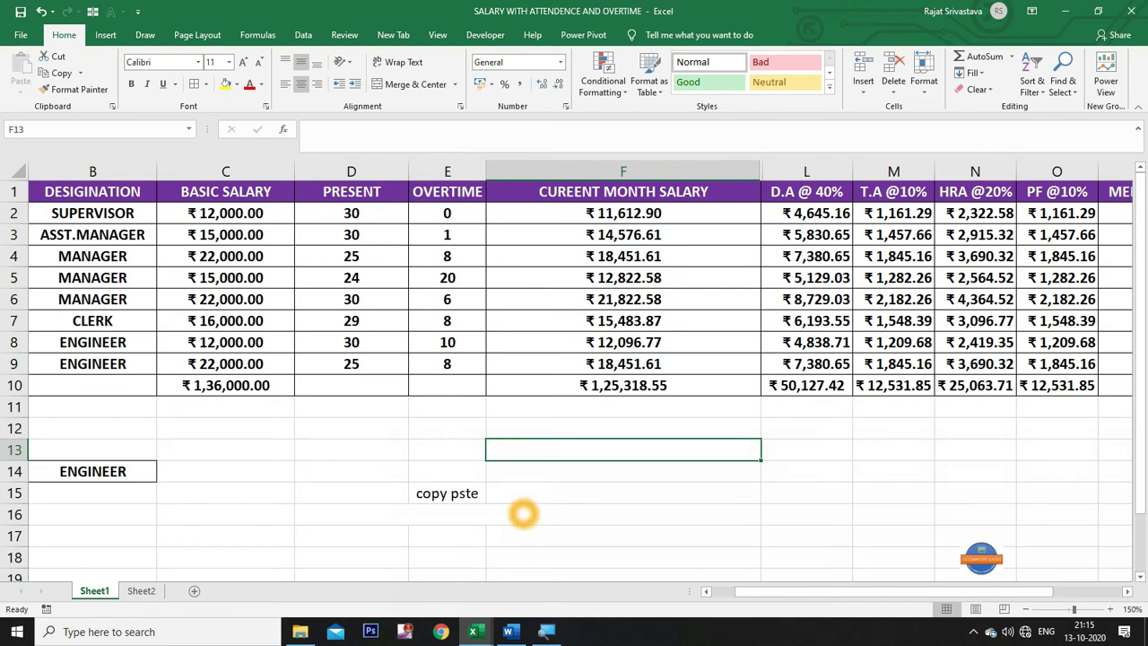
pyautogui.click(520, 511)
pyautogui.click(532, 493)
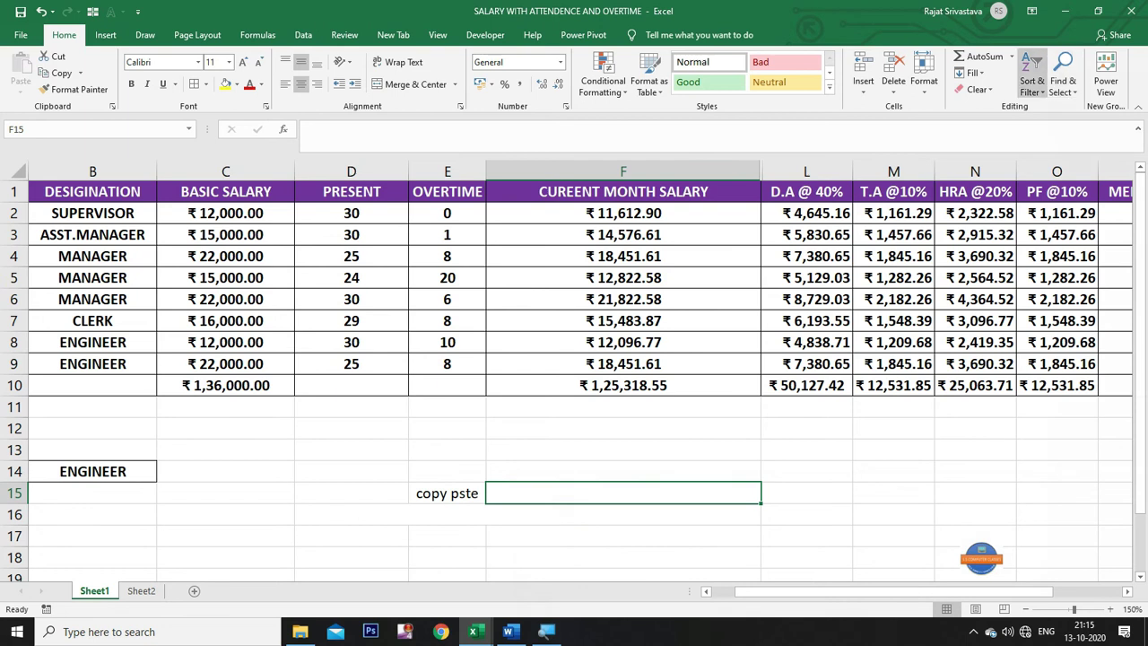
# Step: Fill D15 leftward from E15 so both cells read copy pste
pyautogui.click(973, 73)
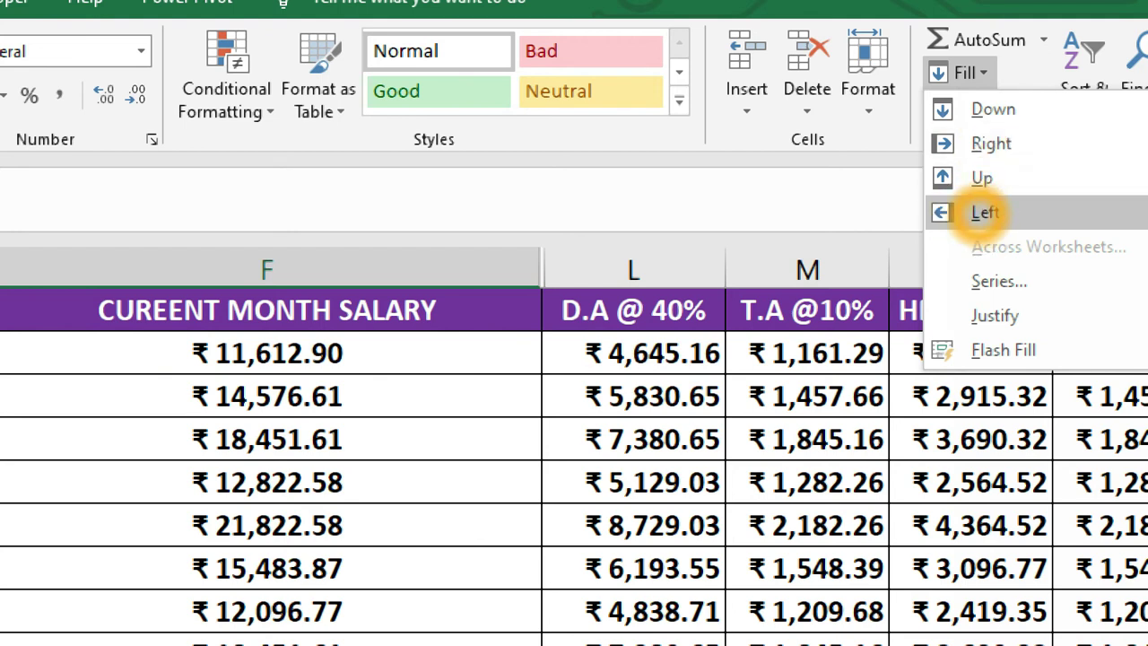
pyautogui.click(984, 212)
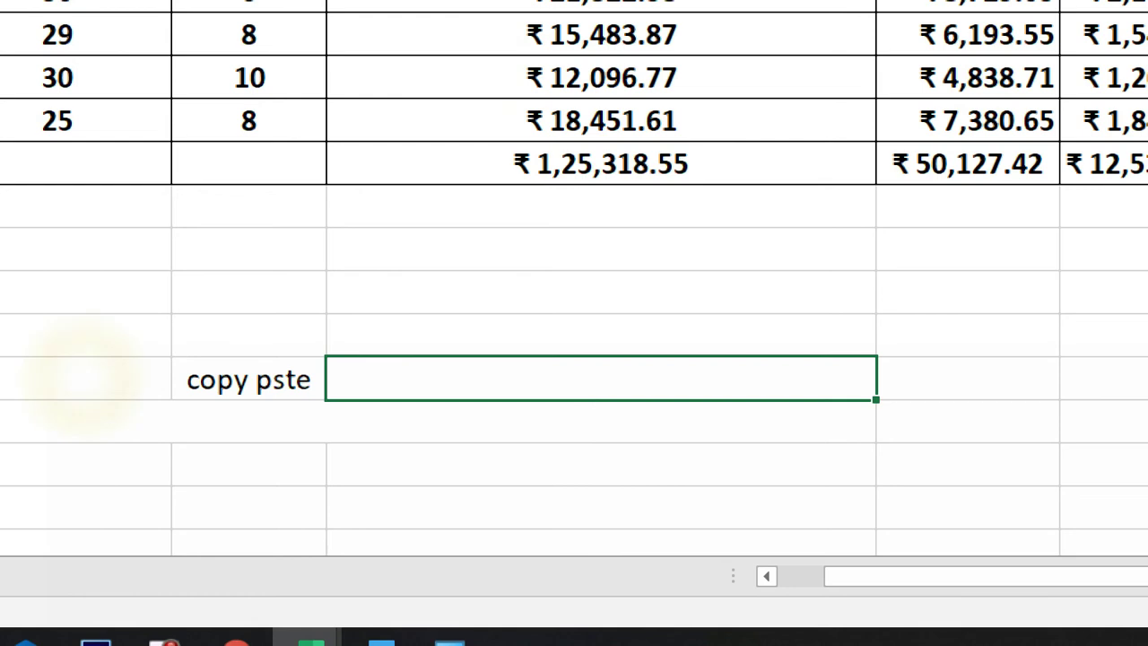
pyautogui.click(80, 378)
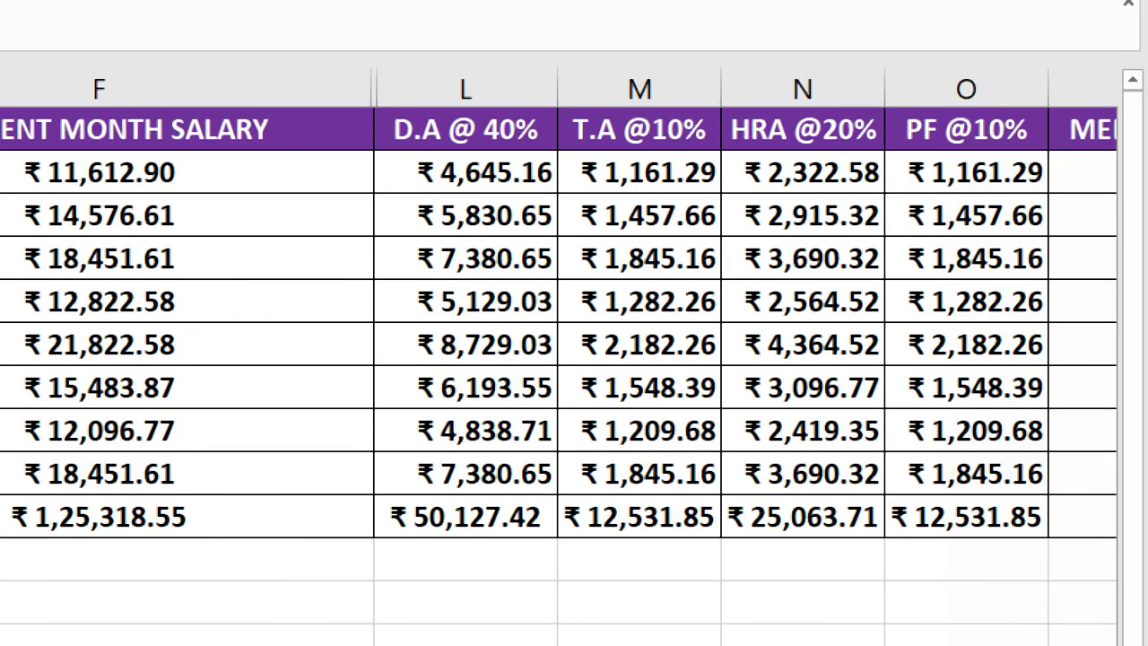
pyautogui.click(778, 56)
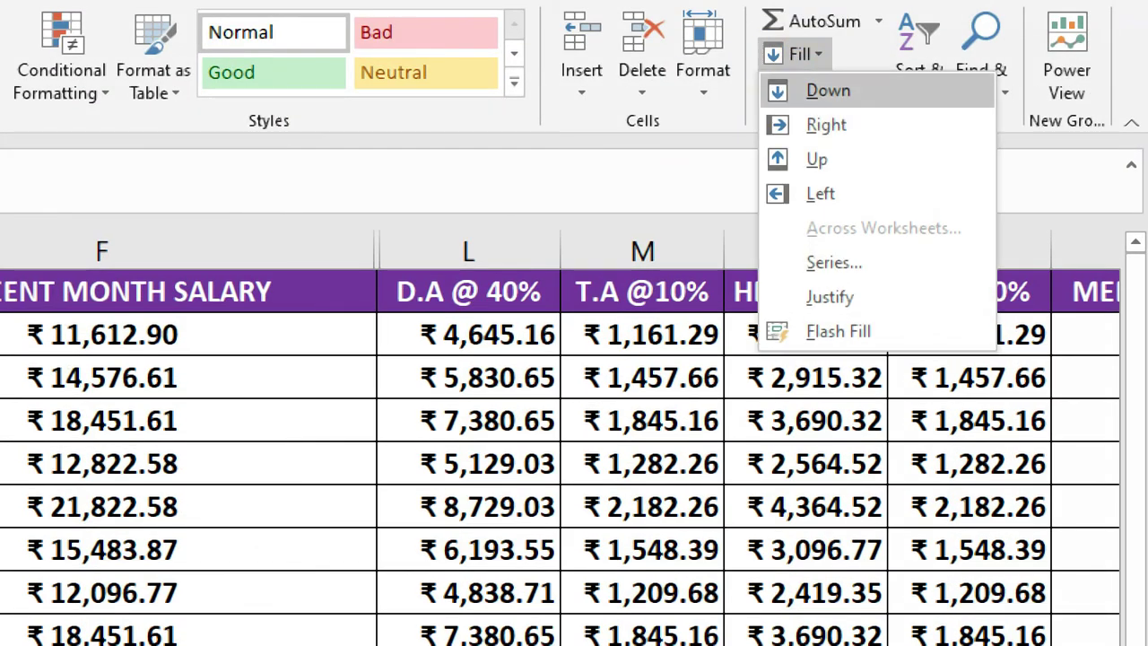
pyautogui.click(778, 193)
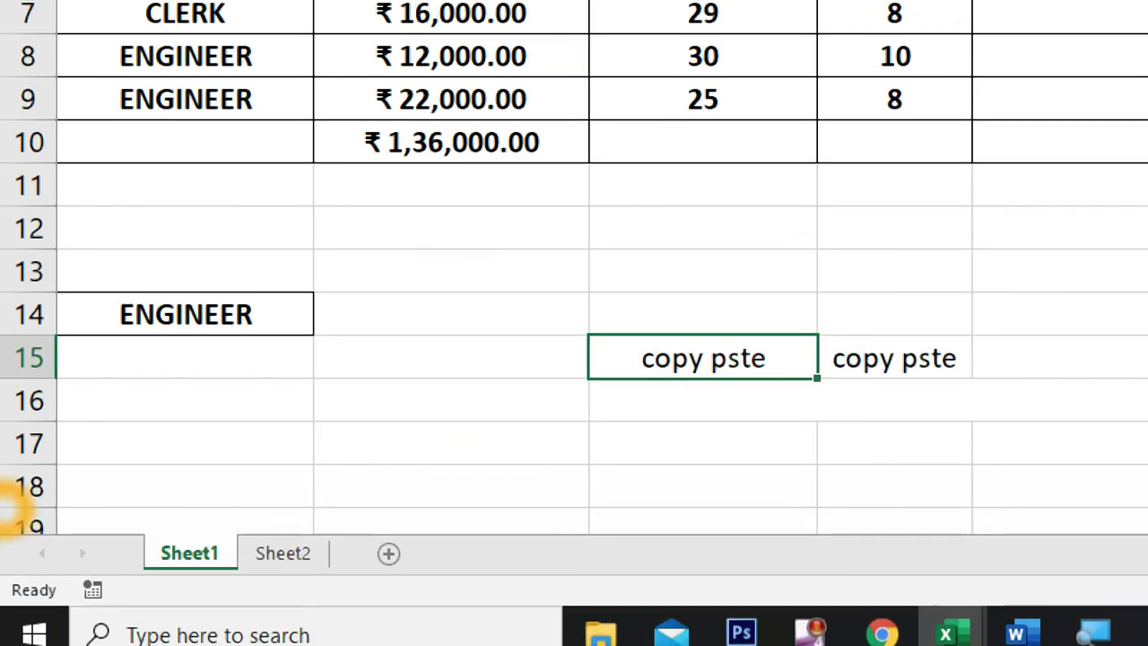
pyautogui.click(686, 414)
pyautogui.click(744, 358)
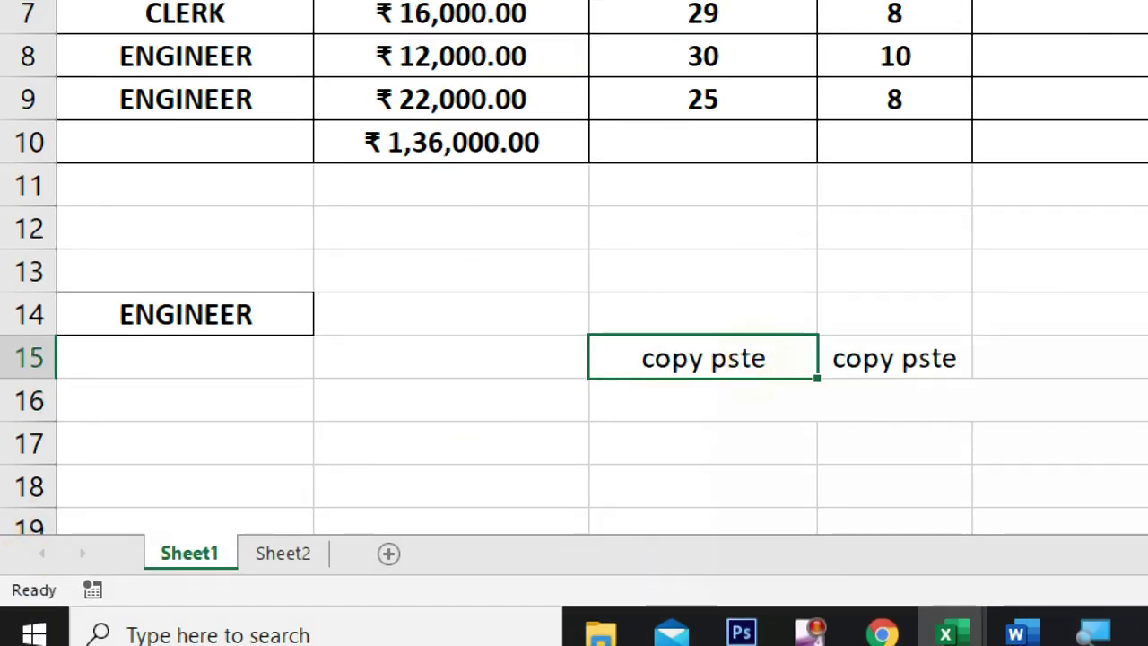
# Step: Insert the missing 'a' in D15 and E15 so both read copy paste
pyautogui.doubleClick(728, 358)
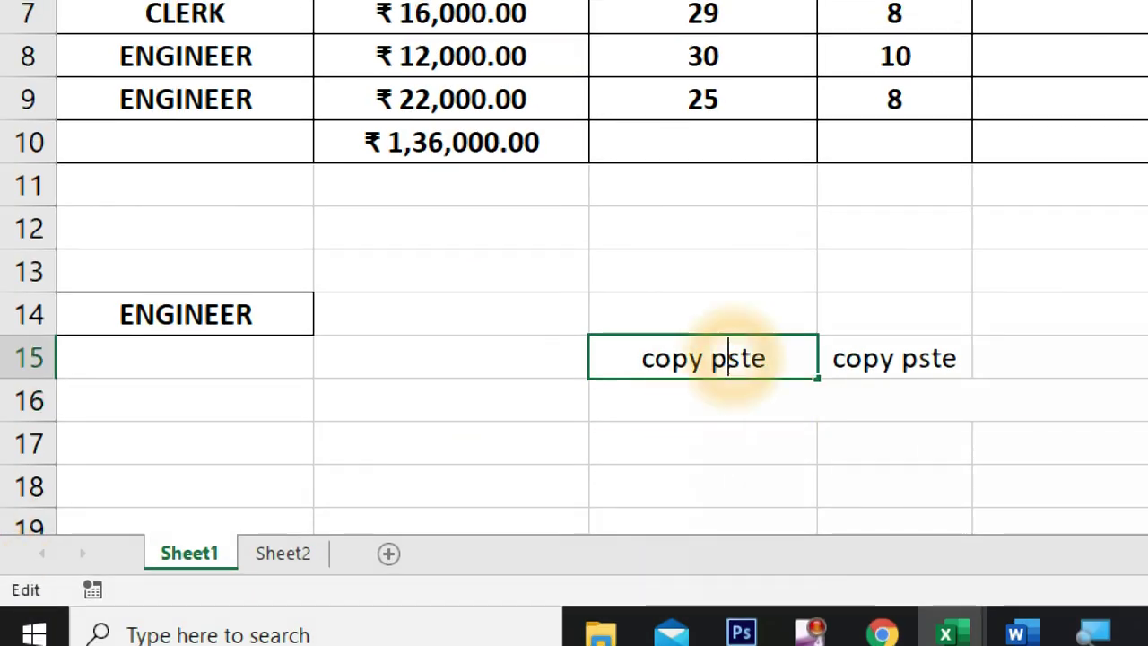
pyautogui.write('a')
pyautogui.press('Return')
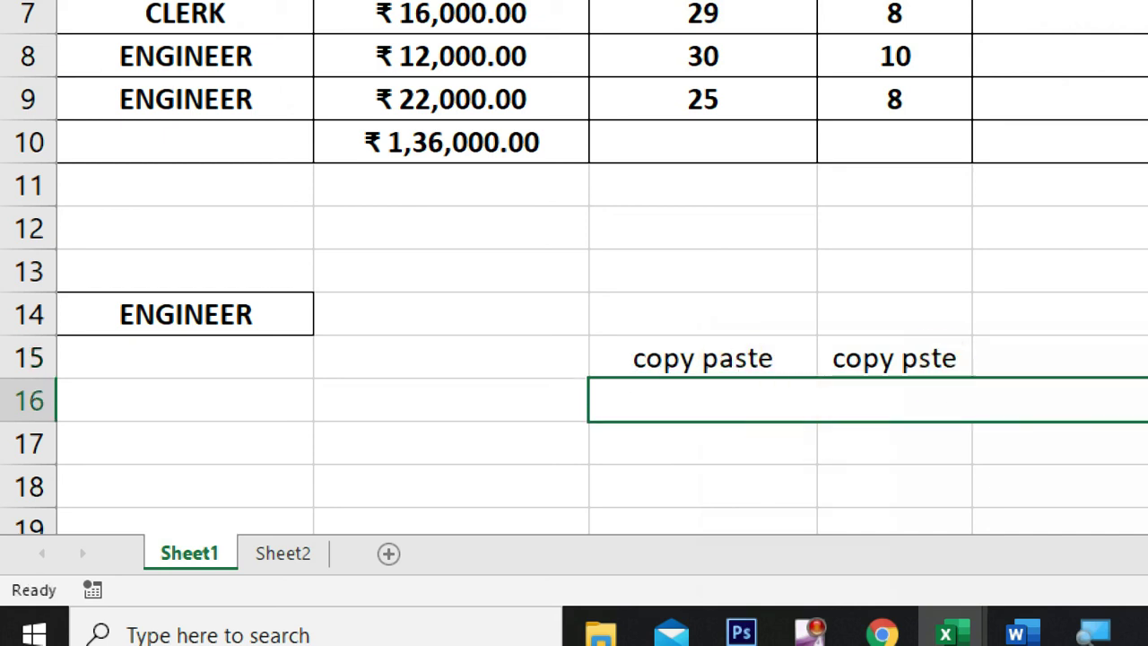
pyautogui.doubleClick(906, 359)
pyautogui.write('a')
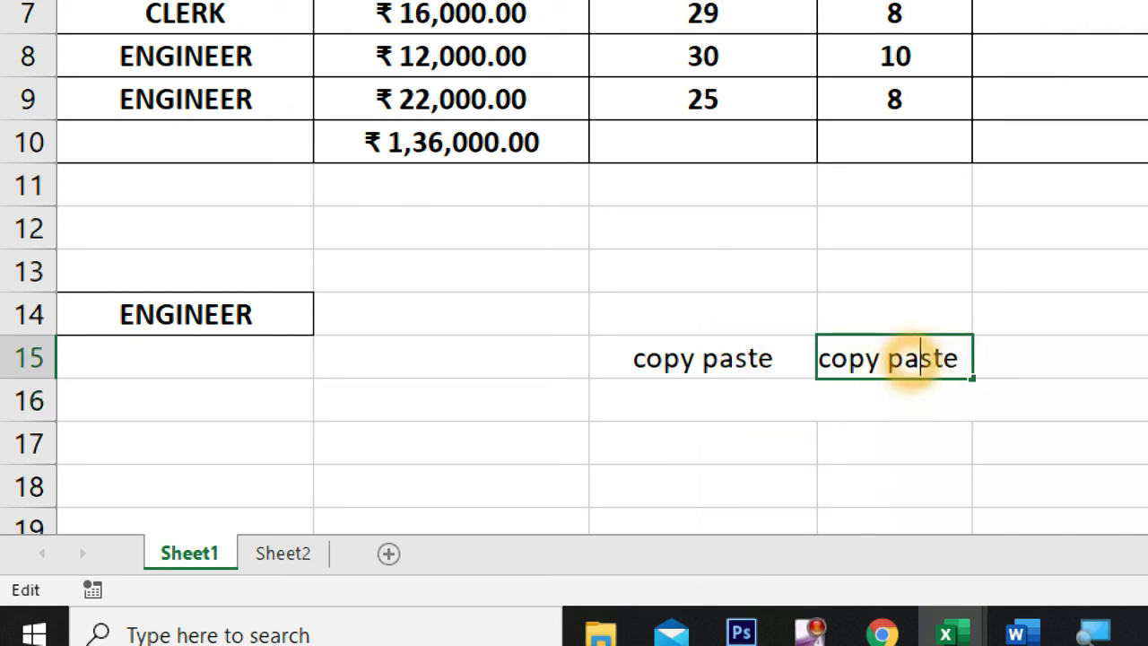
pyautogui.click(886, 481)
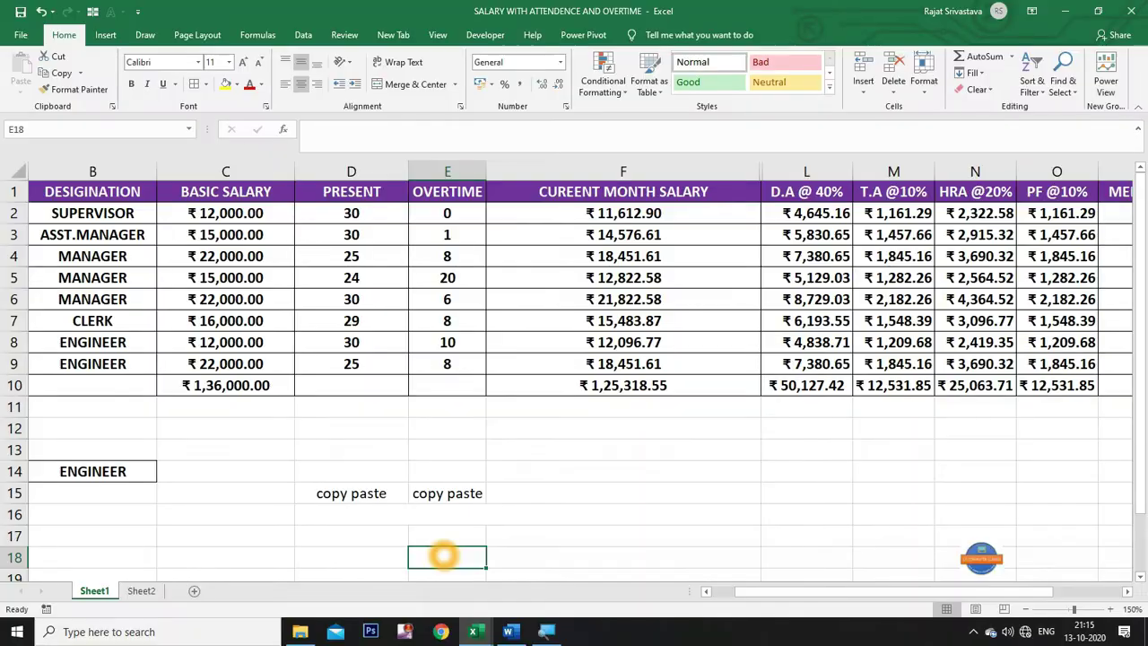
pyautogui.click(632, 492)
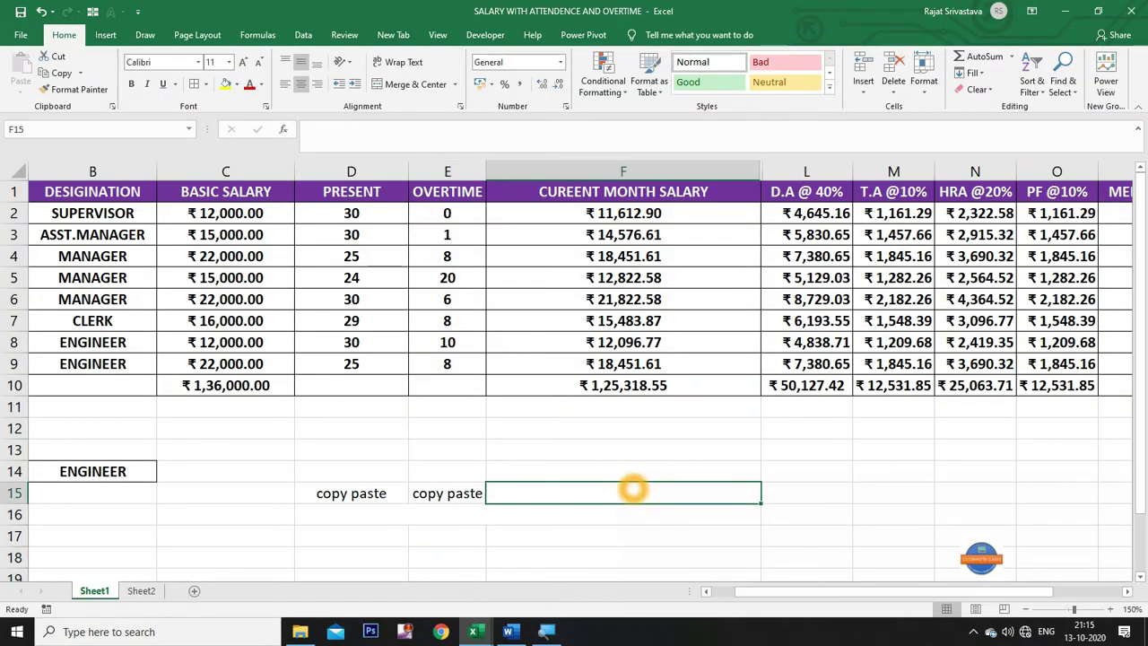